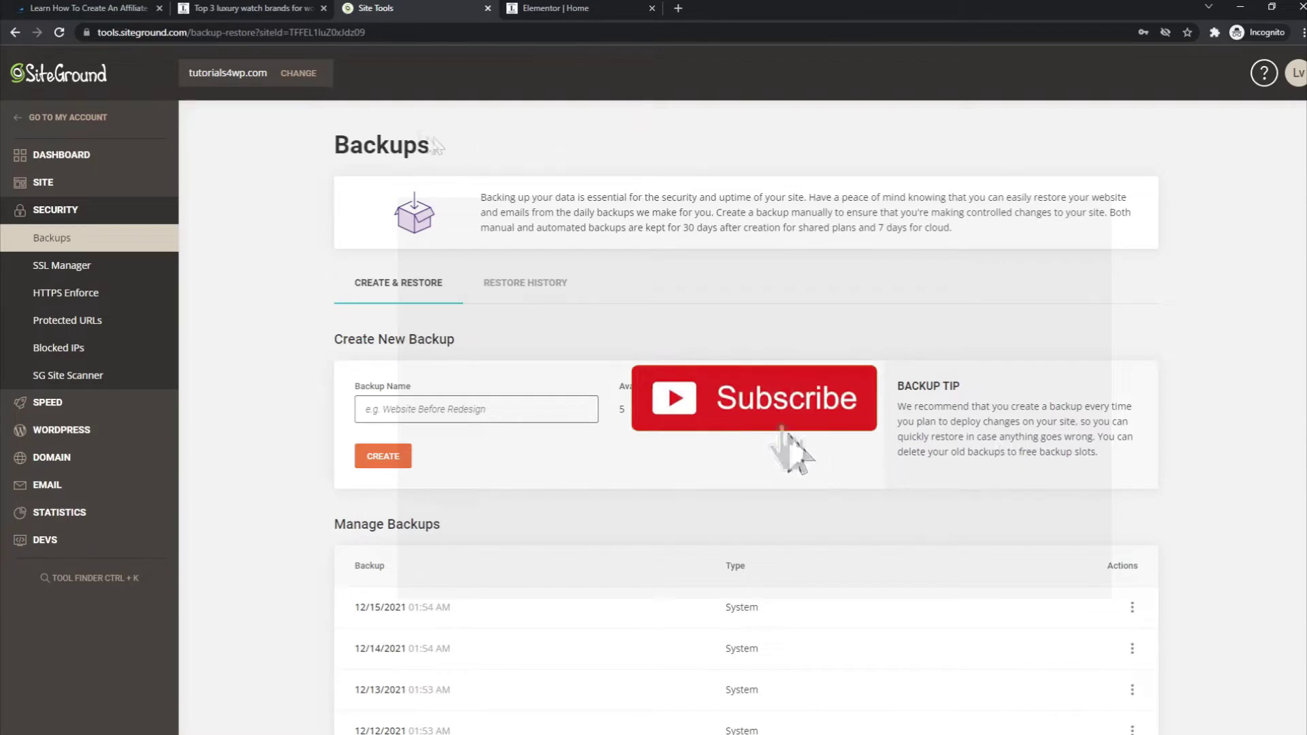
Step: Highlight and deselect the Backups page heading, briefly scrolling the backup list
drag(331, 143, 453, 153)
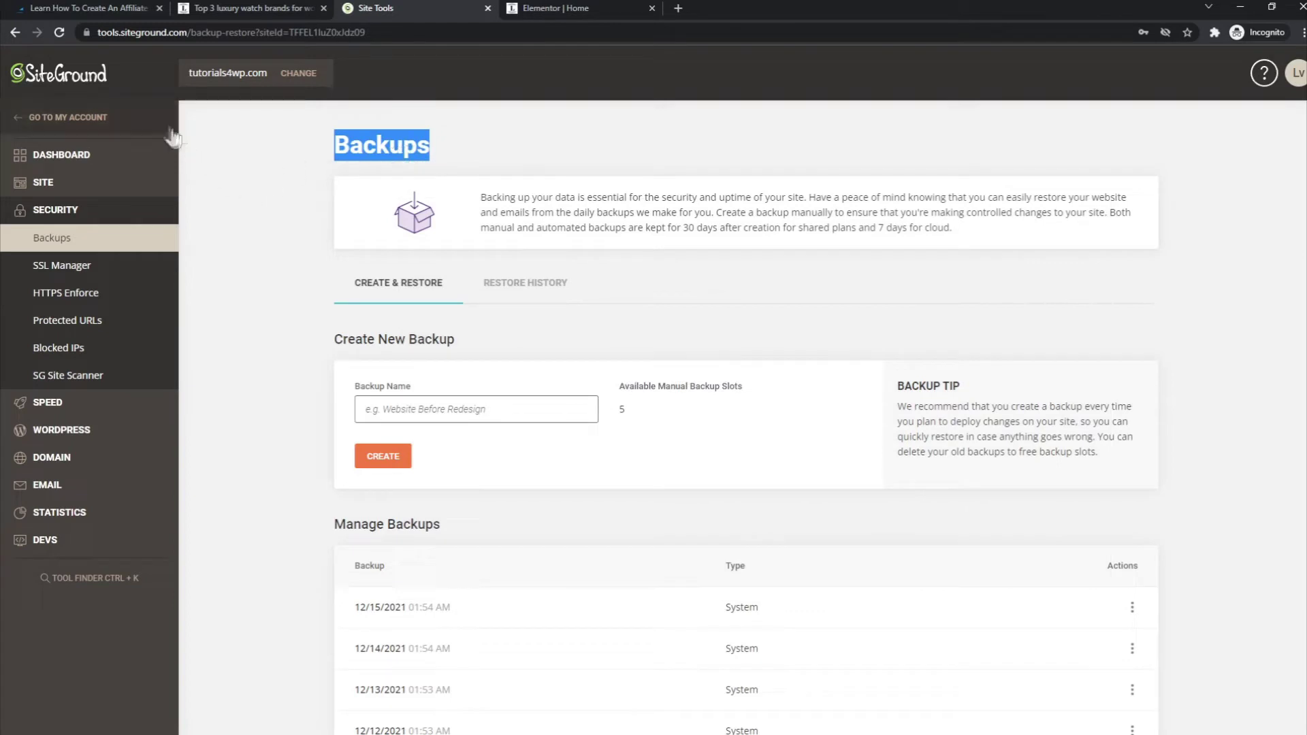
click(275, 147)
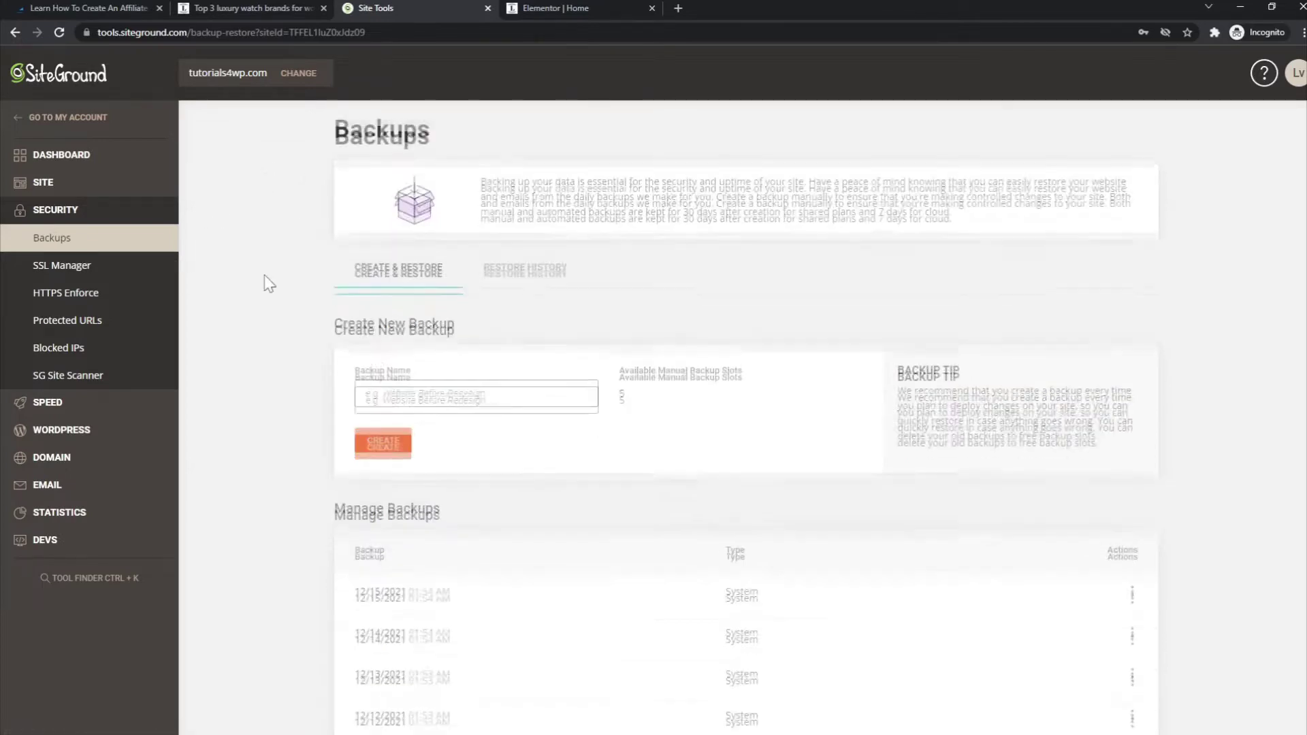
scroll(266, 283, down, 1)
scroll(265, 283, up, 1)
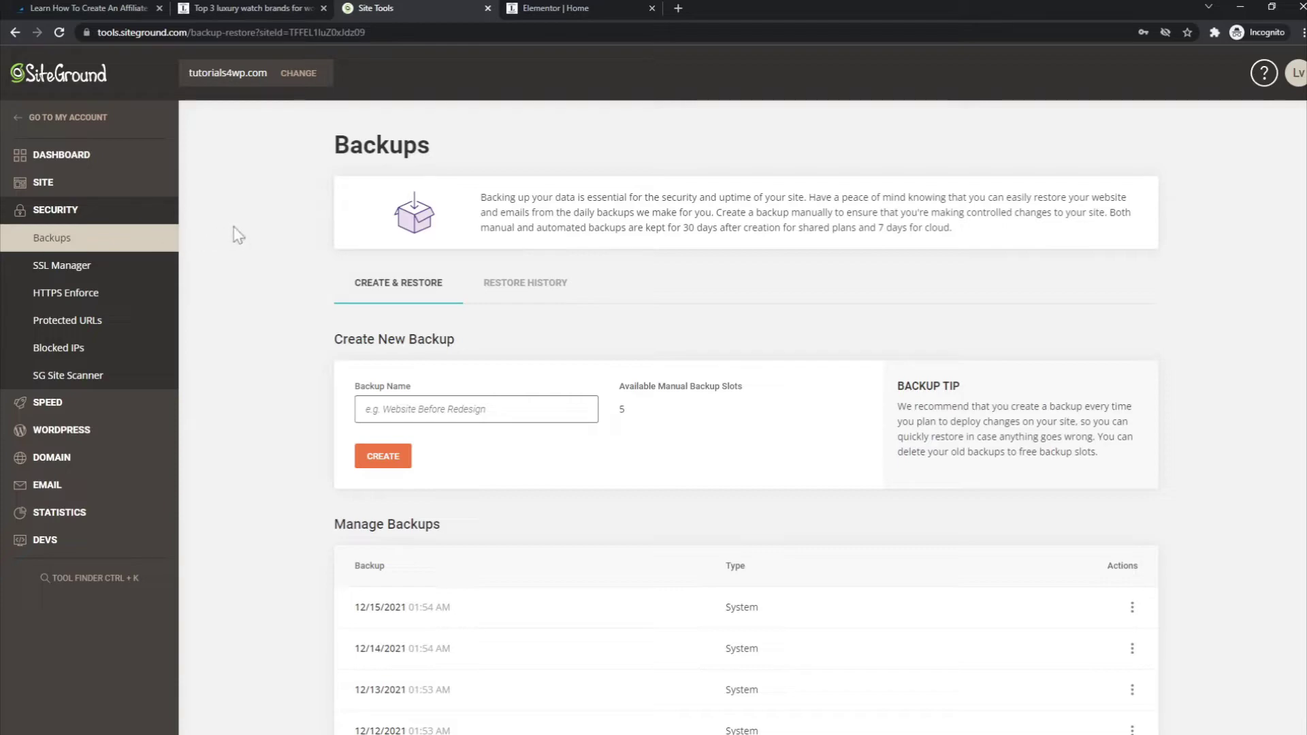
scroll(245, 313, down, 2)
scroll(246, 314, up, 2)
drag(313, 146, 434, 150)
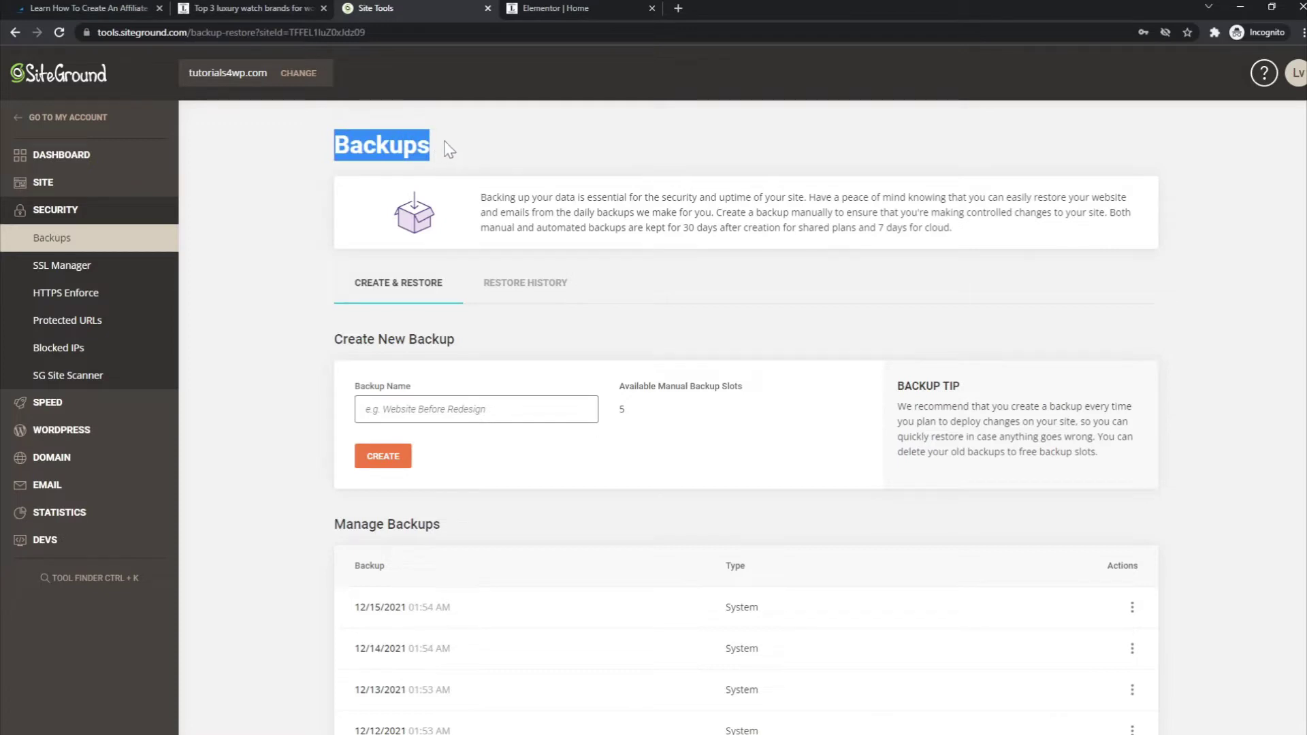
click(306, 162)
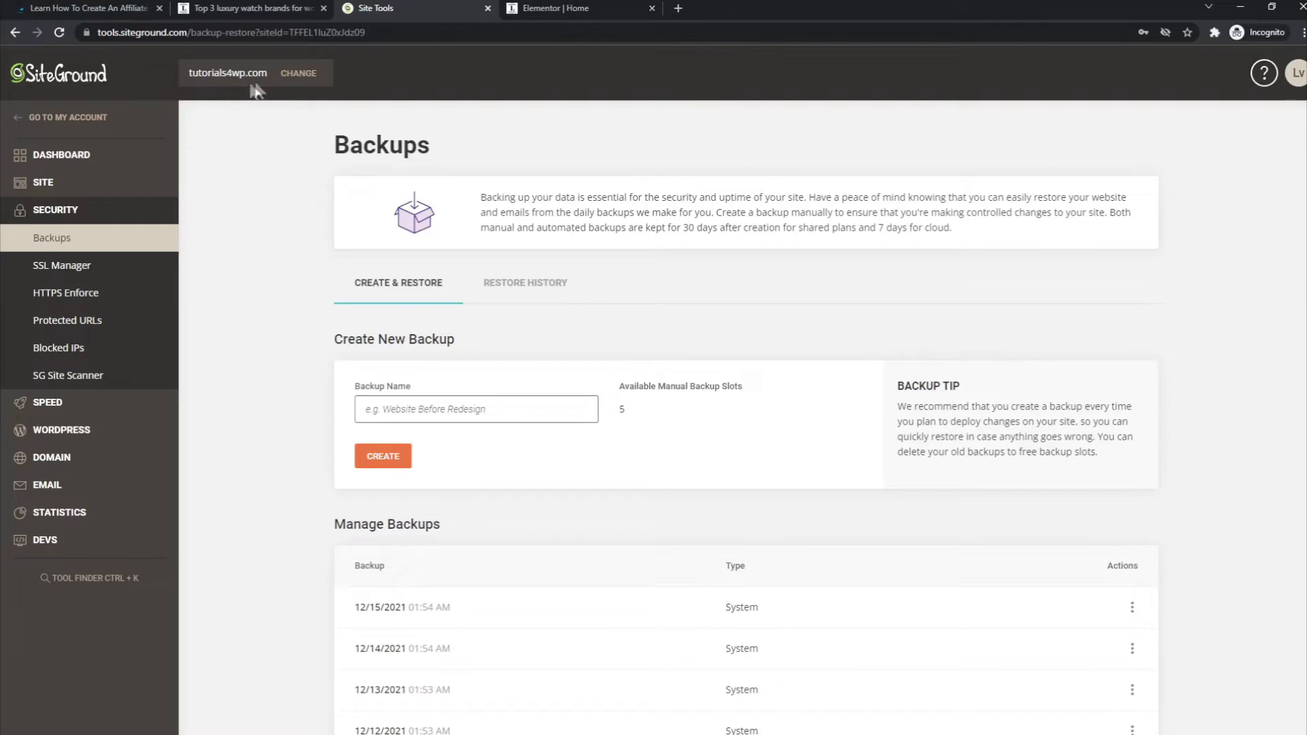
Step: In the watch blog tab, go to the Luxury Watch Brands home page via the site logo
click(250, 9)
scroll(391, 386, up, 15)
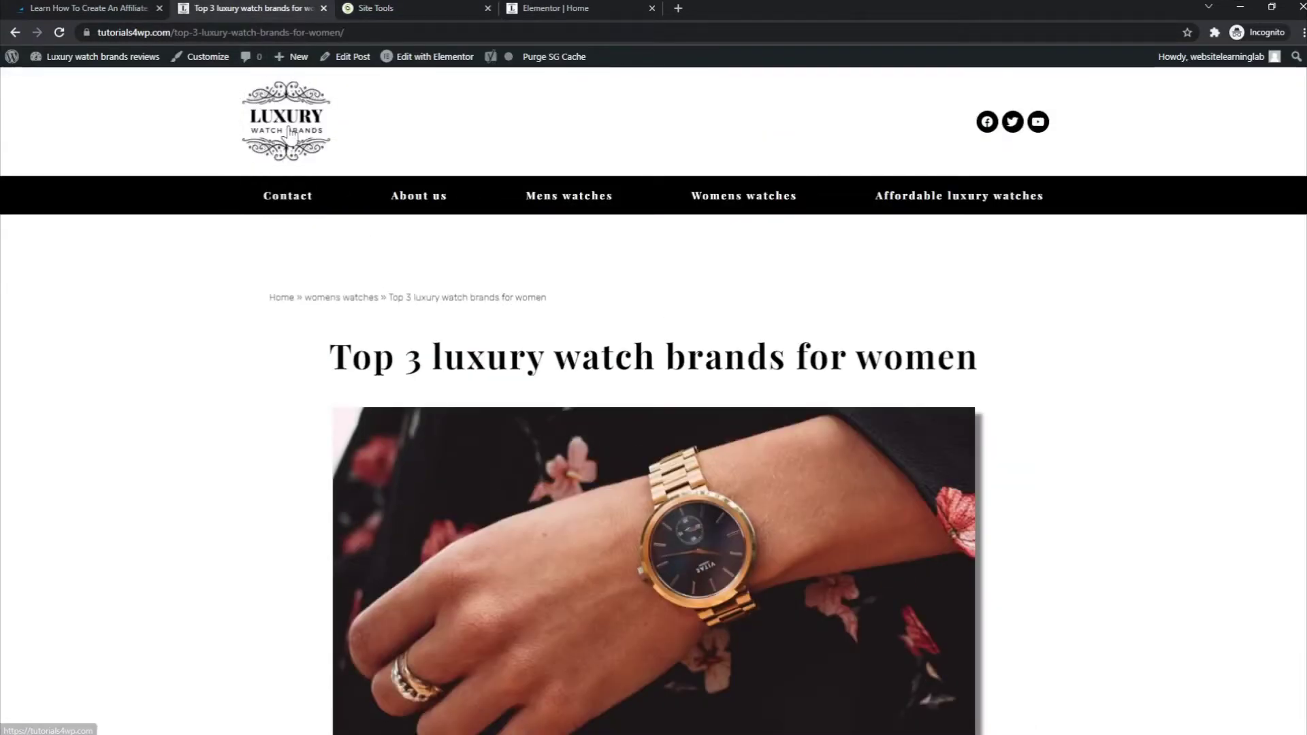
click(291, 136)
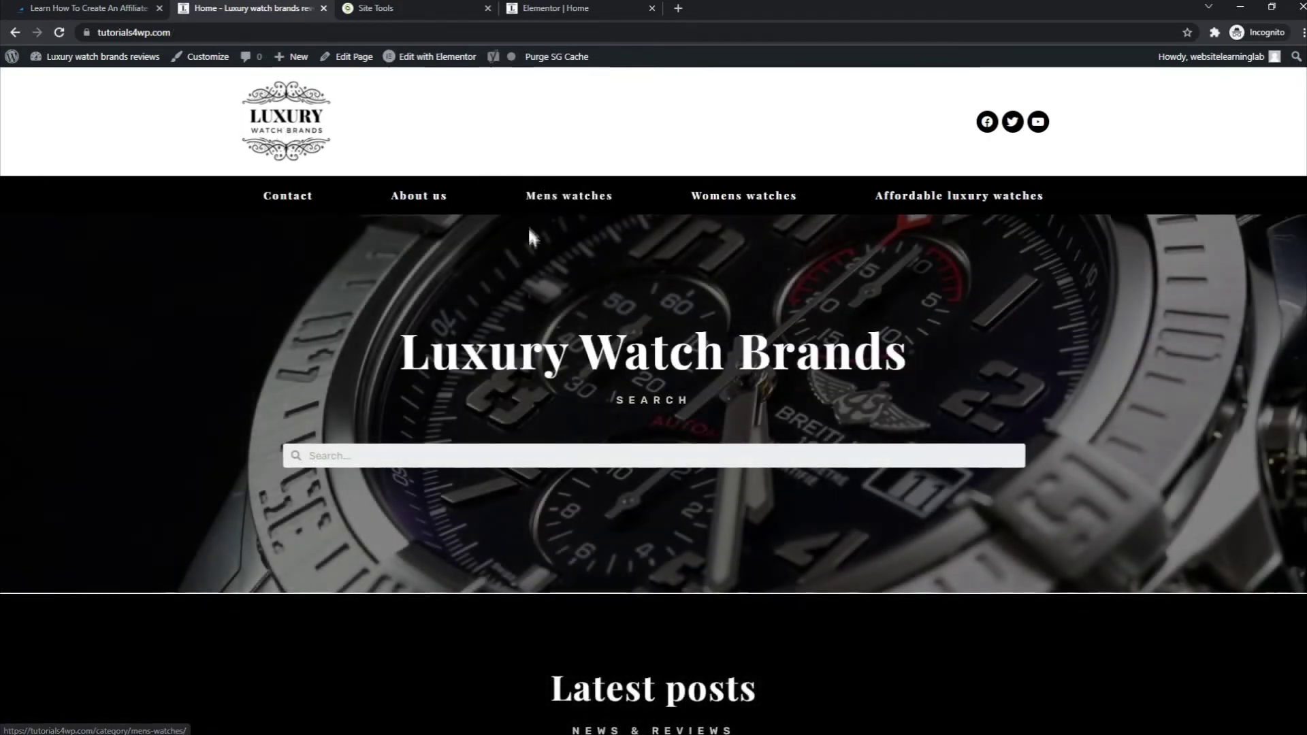
scroll(528, 235, down, 2)
scroll(614, 256, up, 2)
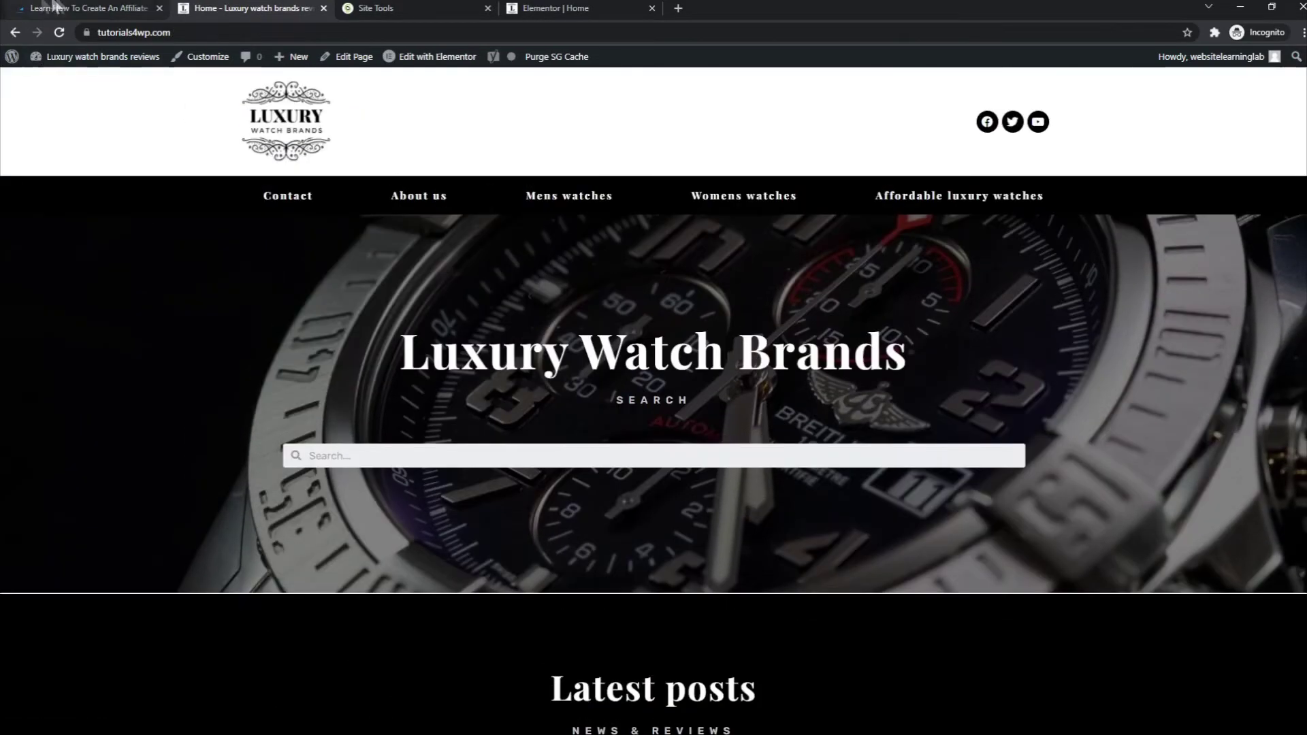
Step: Scroll through the websitelearninglab.com course page, then return to the Site Tools backups
click(88, 8)
scroll(360, 275, down, 6)
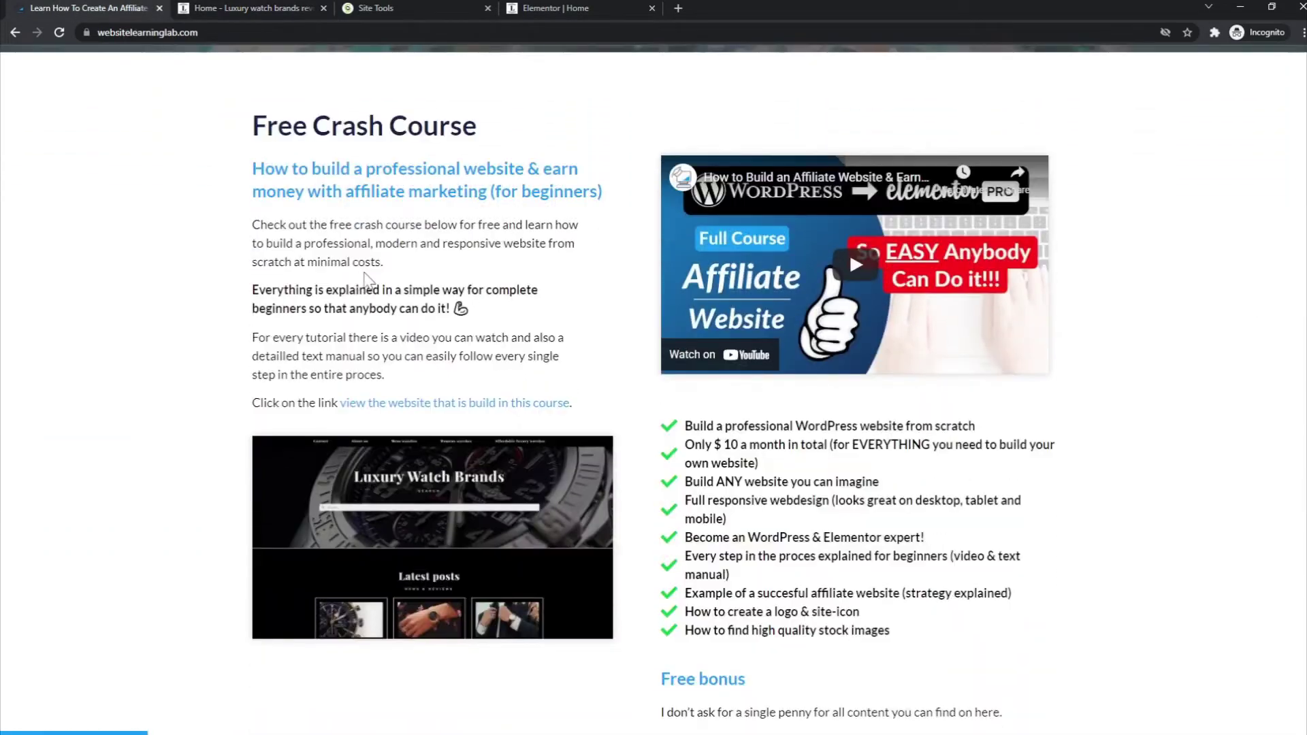
scroll(463, 166, down, 4)
scroll(469, 184, down, 15)
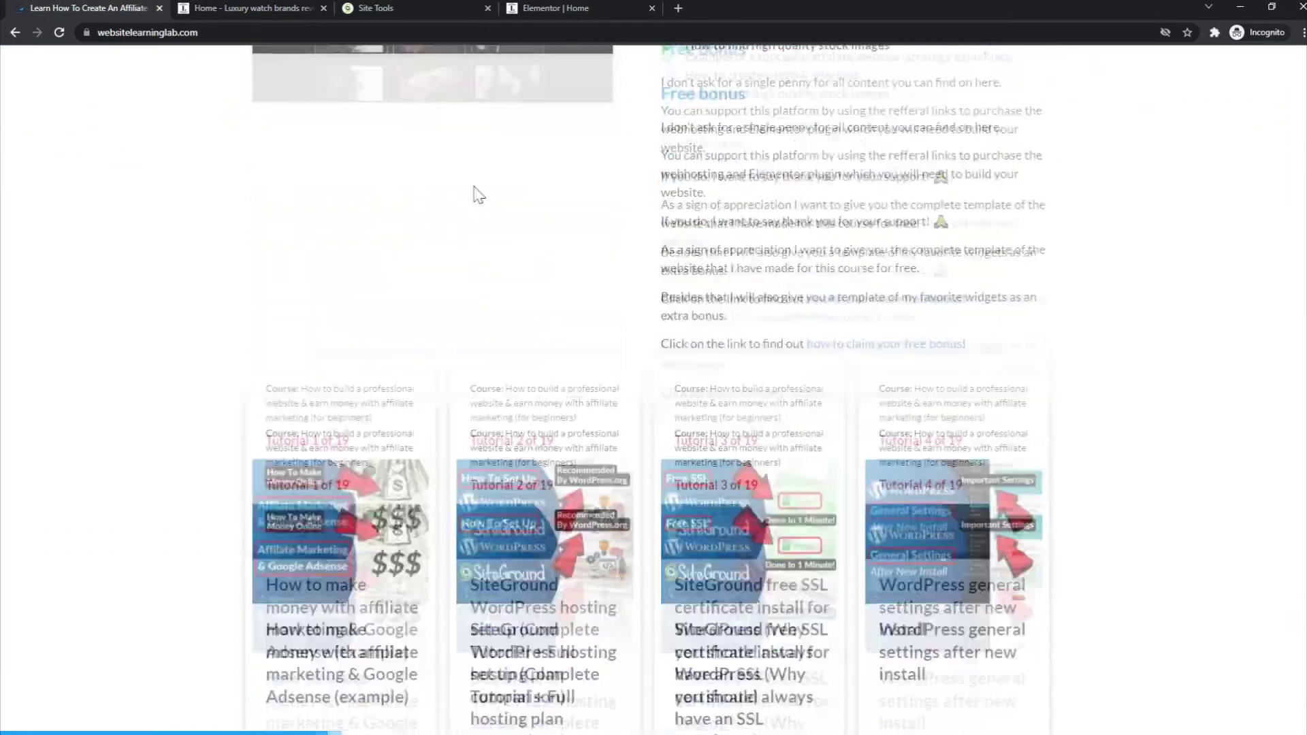
scroll(859, 299, down, 4)
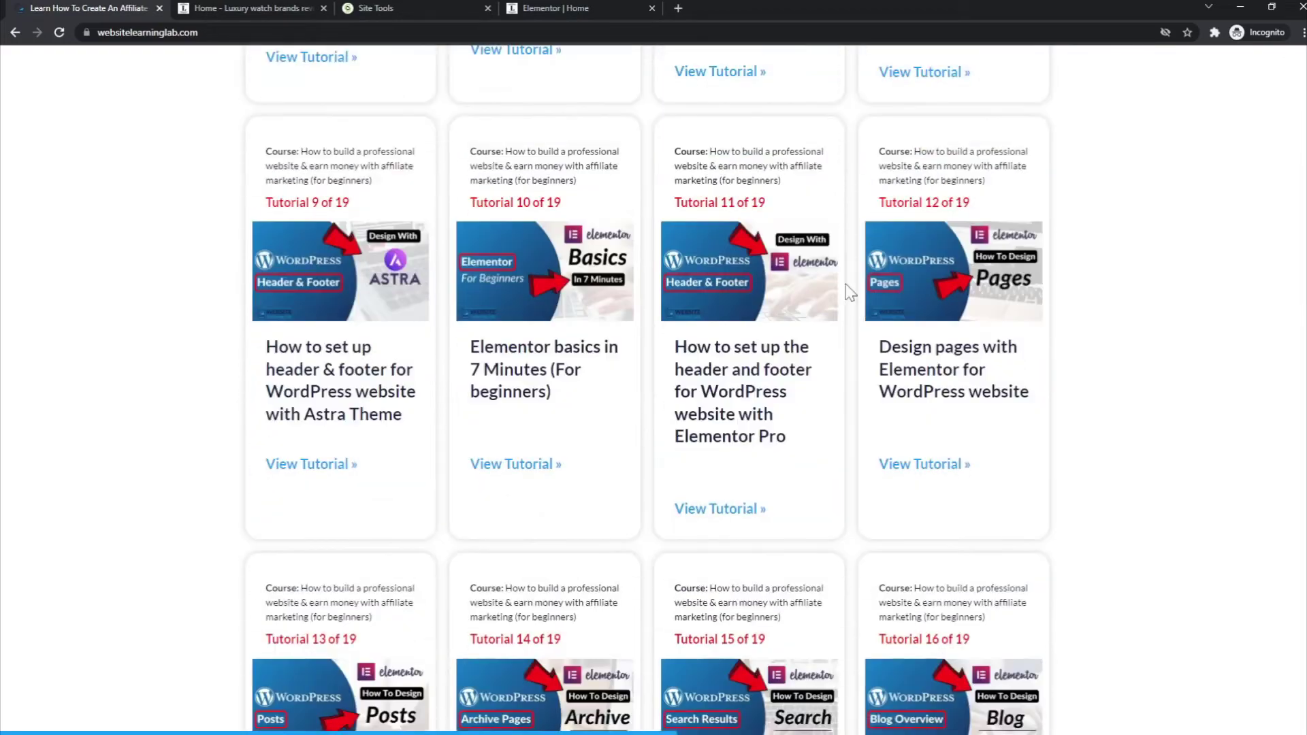
scroll(722, 297, down, 1)
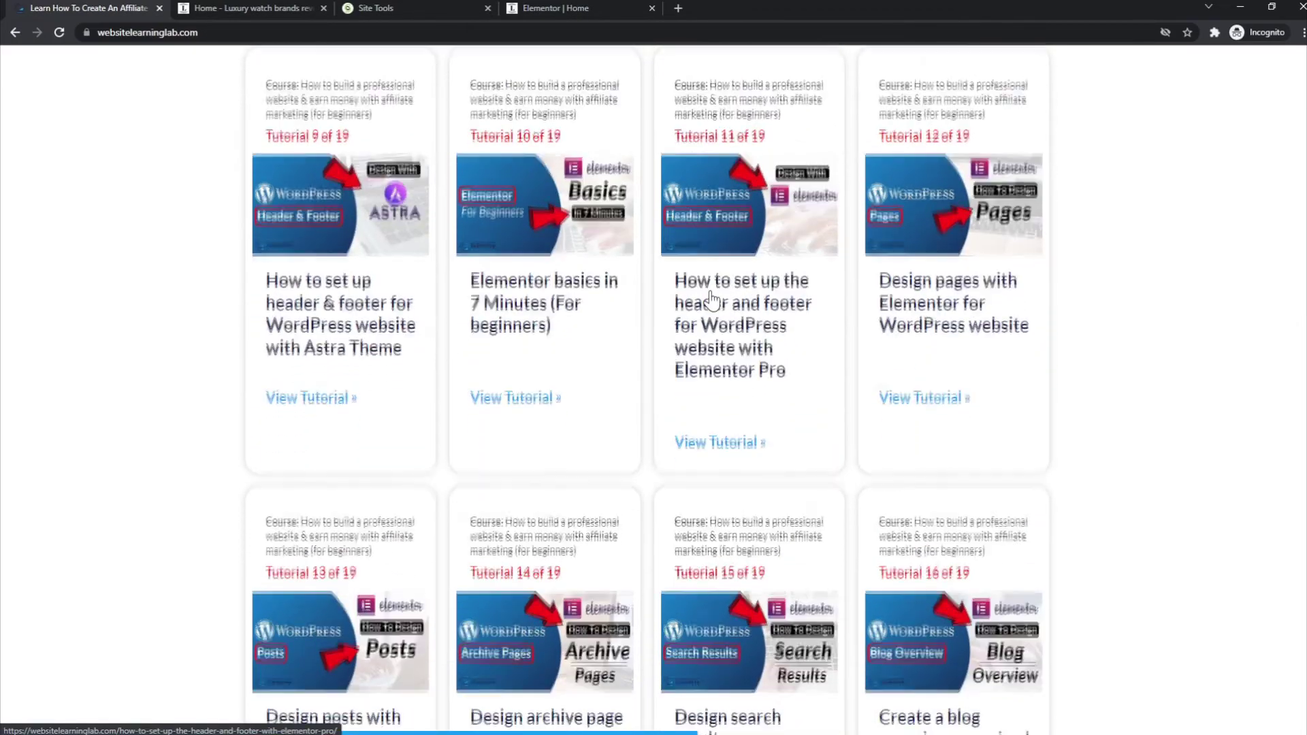
scroll(715, 294, up, 12)
click(252, 9)
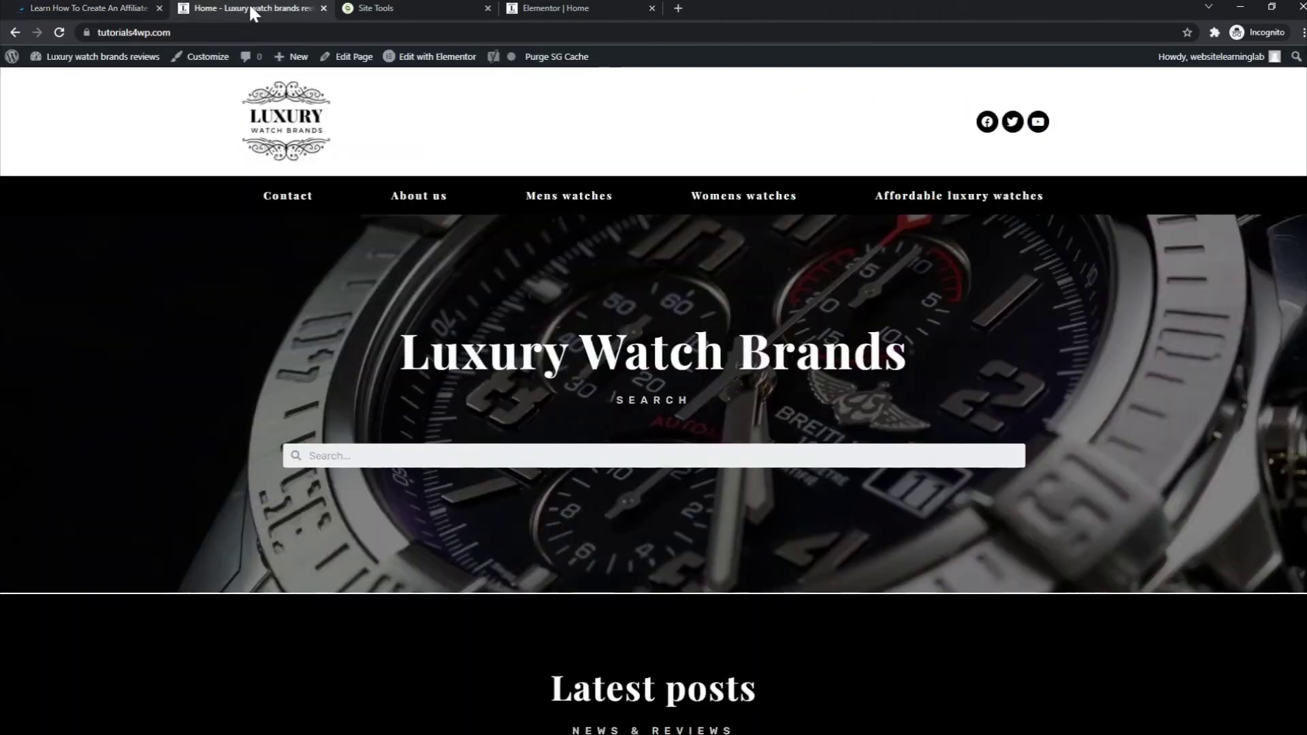
click(379, 9)
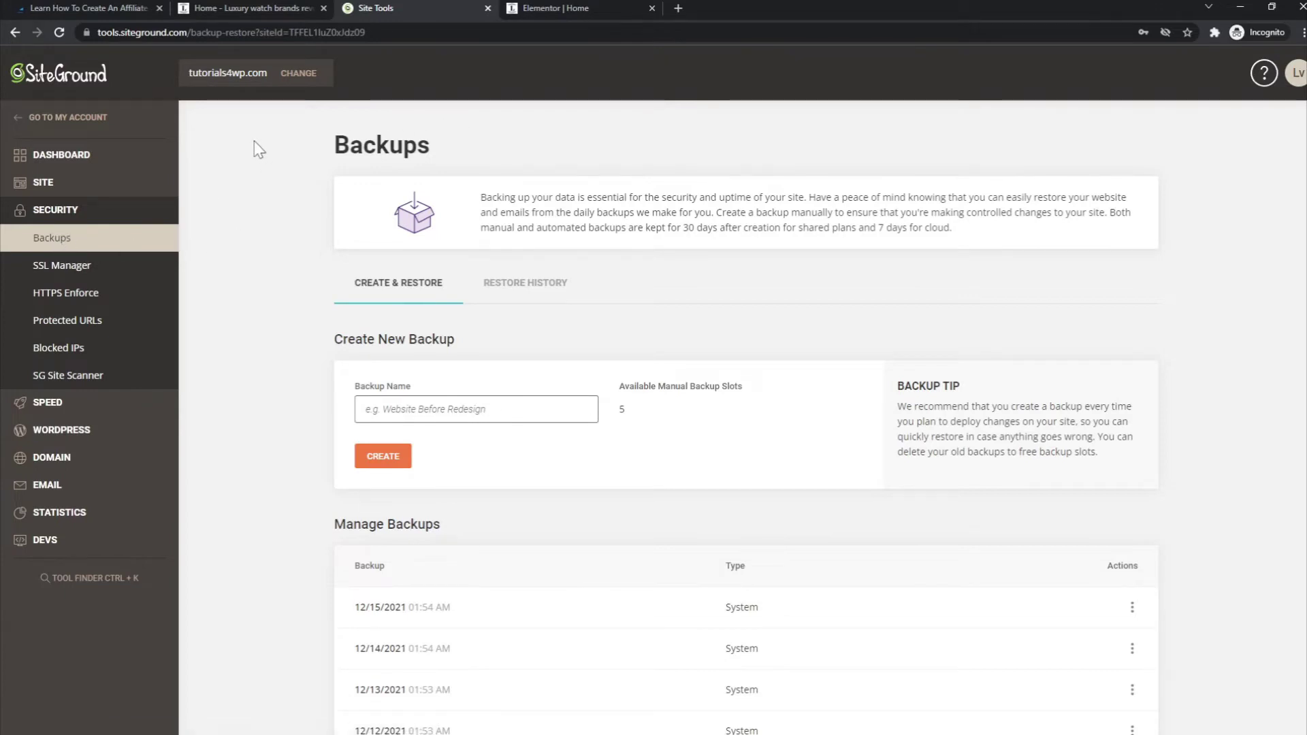
drag(261, 144, 474, 141)
Step: Scroll to the bottom of Manage Backups and load the older backups
click(473, 141)
scroll(1052, 212, down, 3)
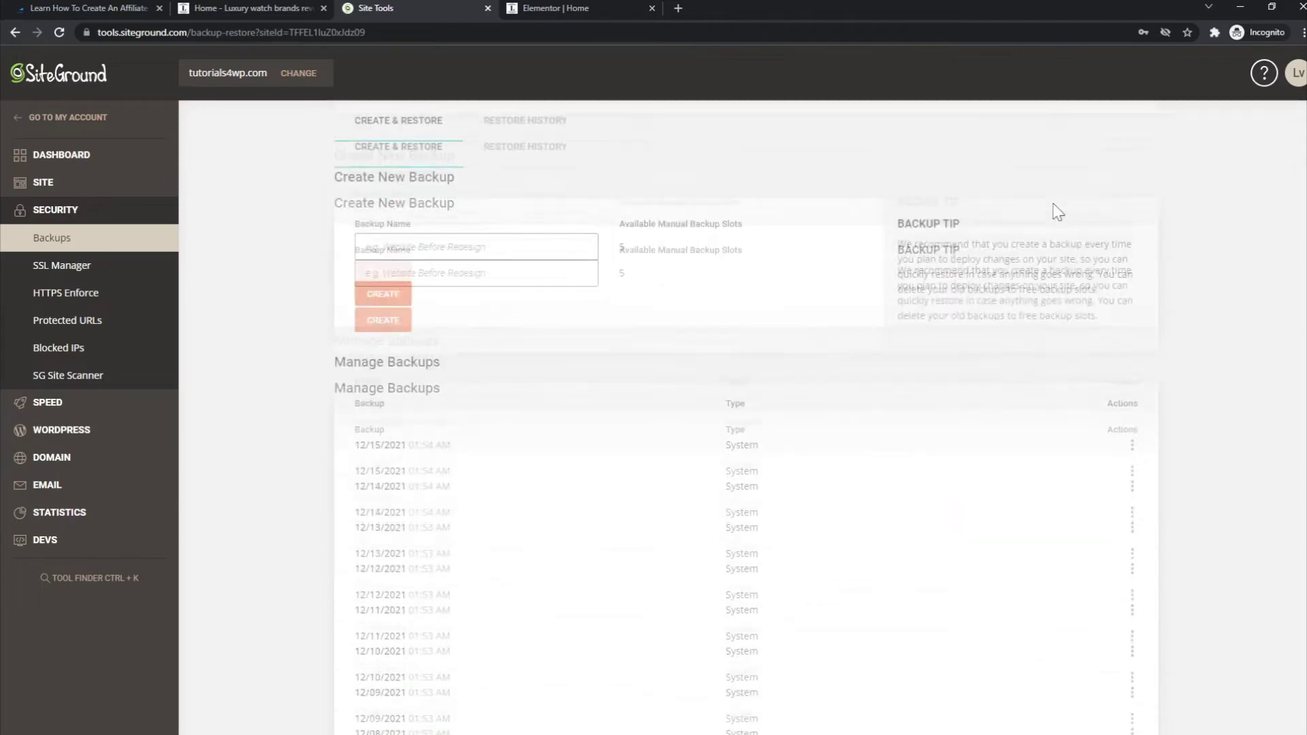
scroll(1063, 217, down, 1)
scroll(1054, 212, up, 4)
scroll(1050, 205, down, 5)
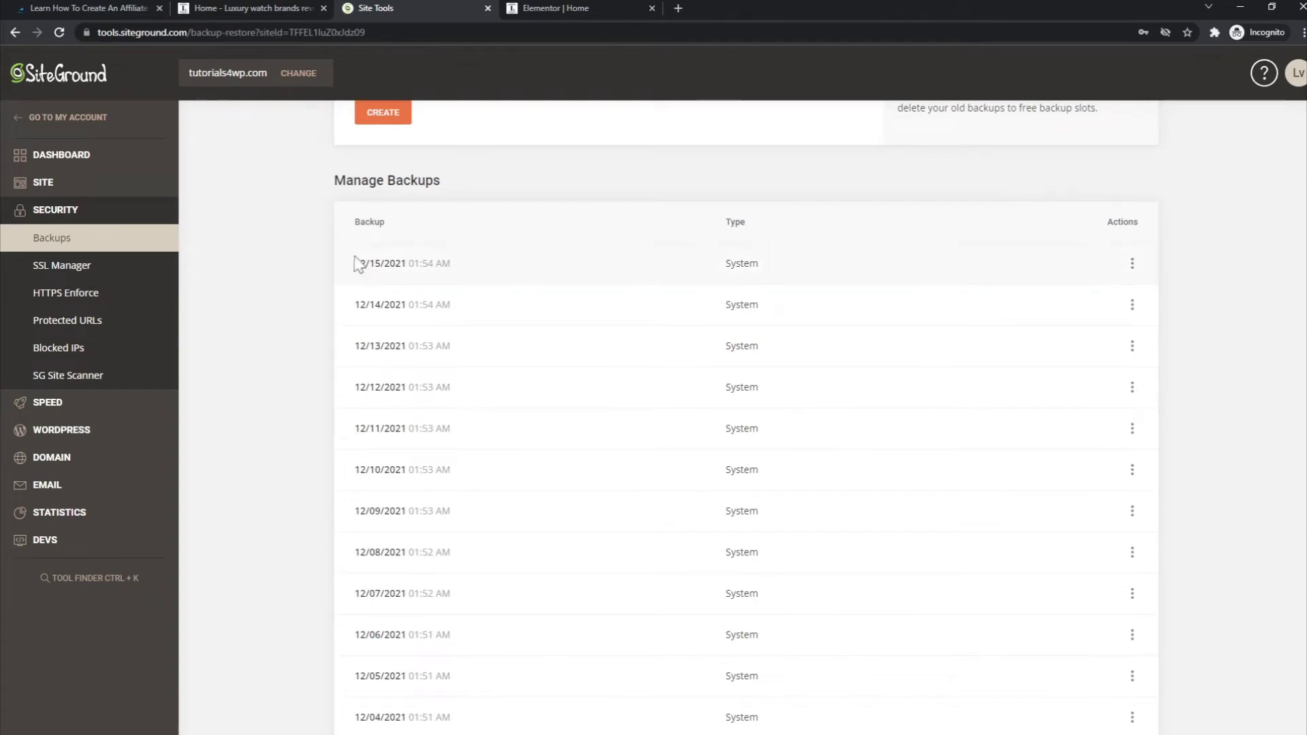
scroll(358, 264, down, 6)
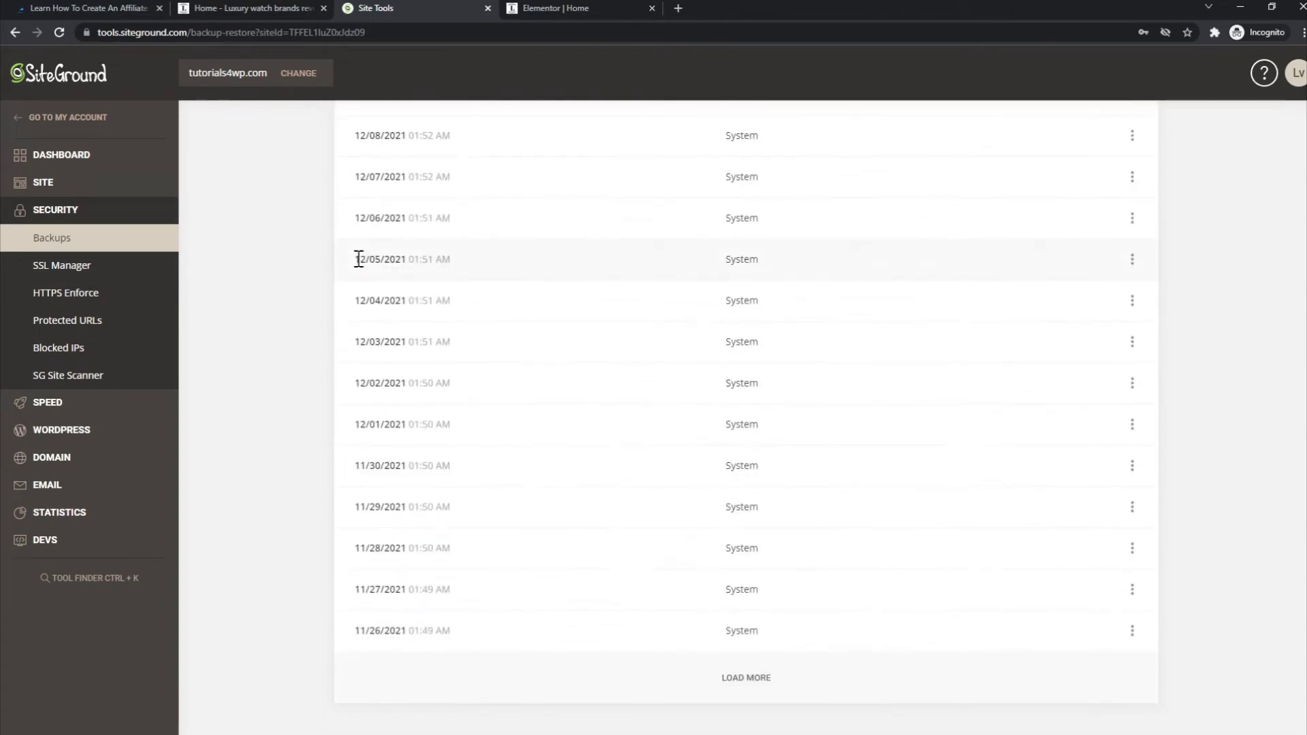
click(723, 678)
scroll(748, 612, down, 6)
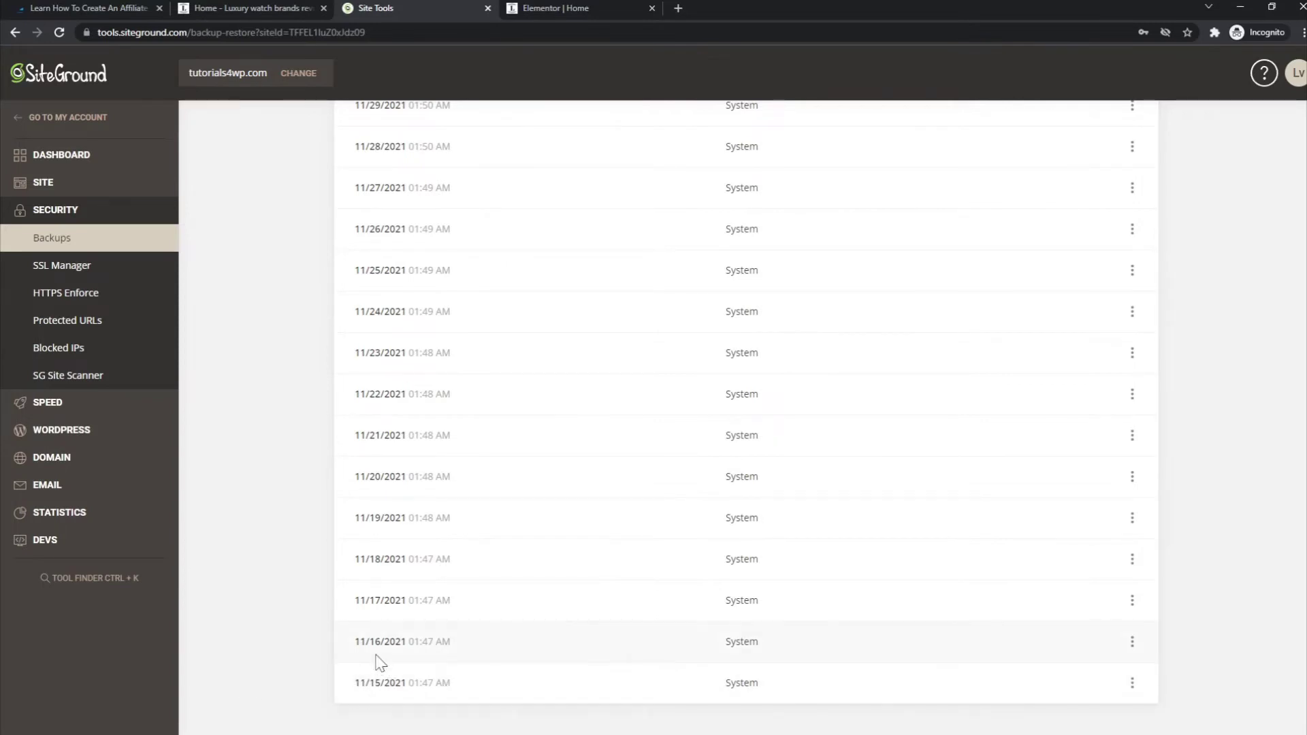
Step: Scroll back up the list and show restore options for the 12/09/2021 backup
scroll(400, 624, up, 1)
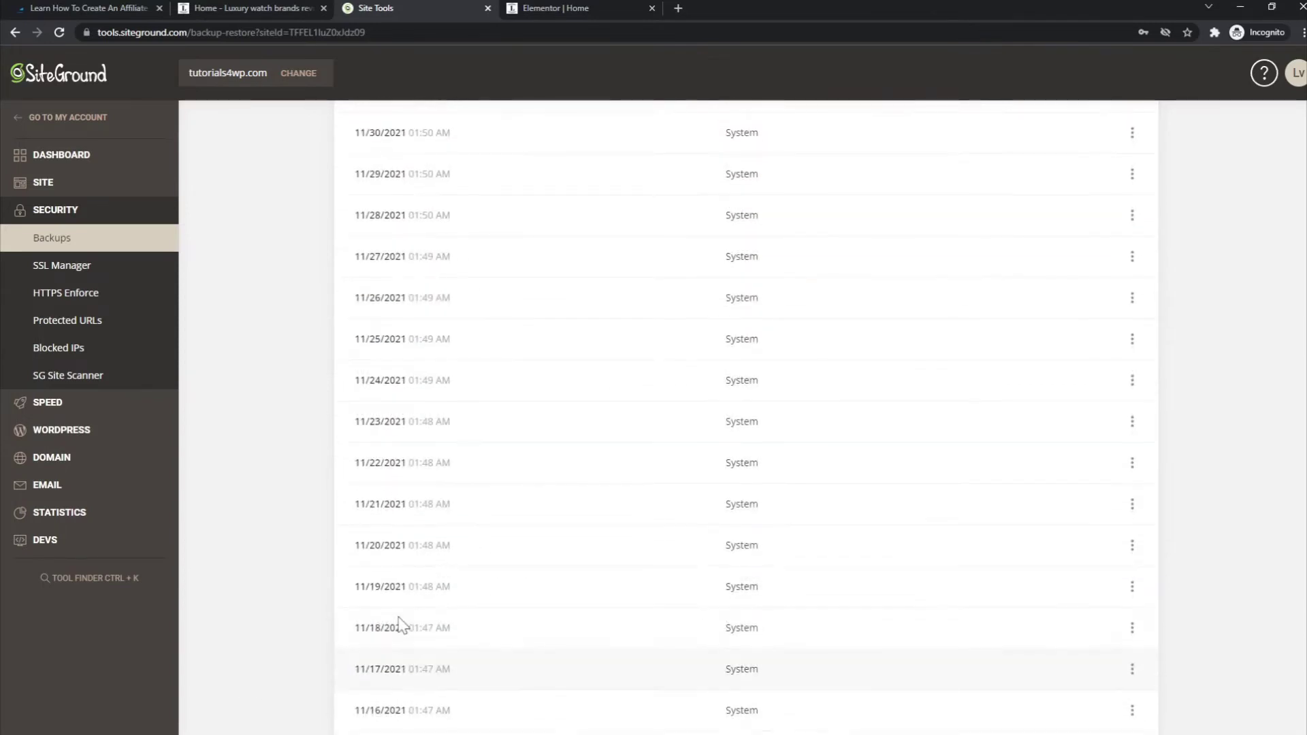
scroll(473, 644, up, 3)
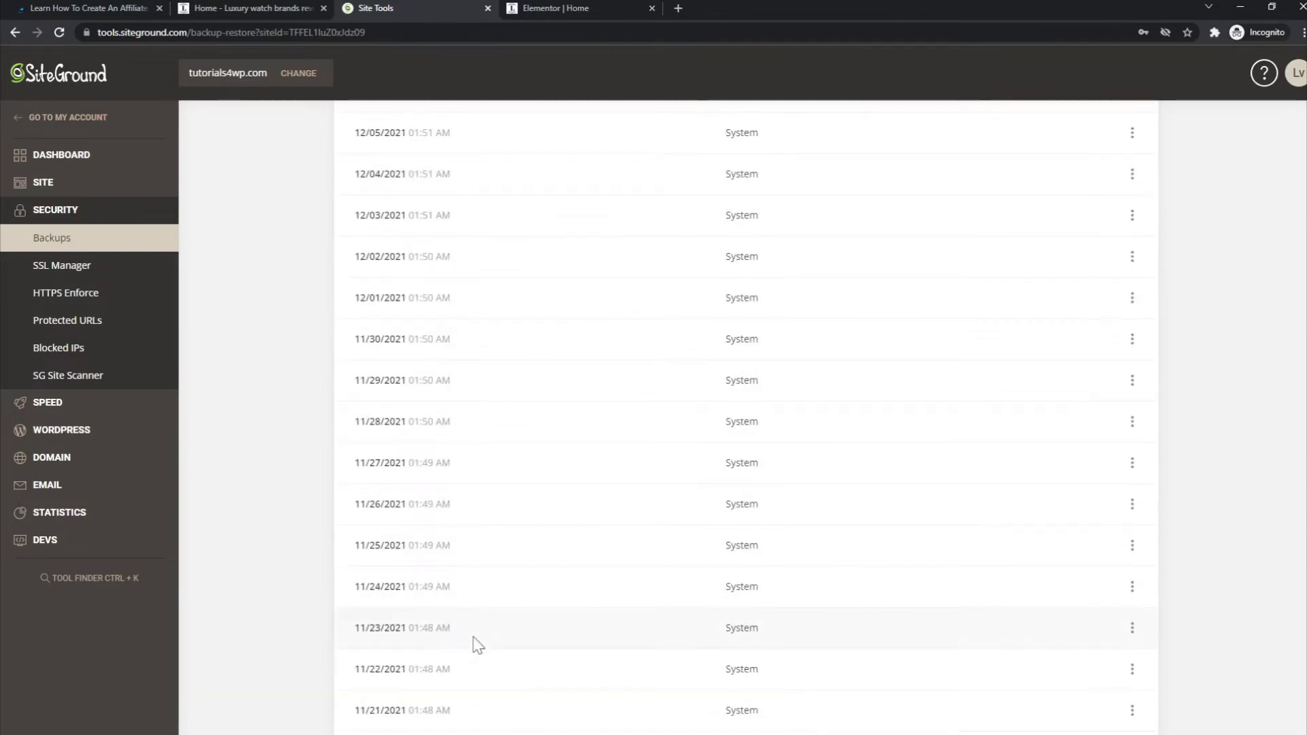
scroll(477, 645, up, 8)
scroll(475, 641, down, 2)
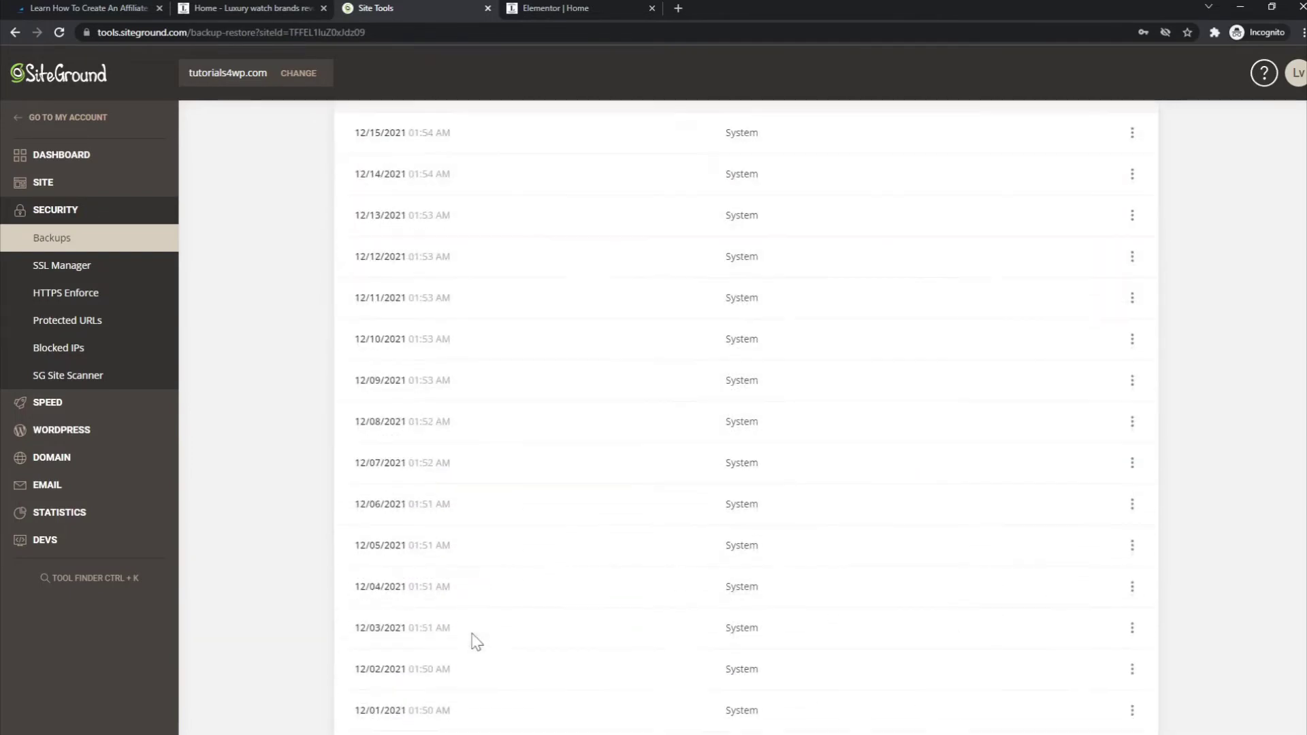
scroll(475, 640, down, 10)
scroll(477, 639, up, 14)
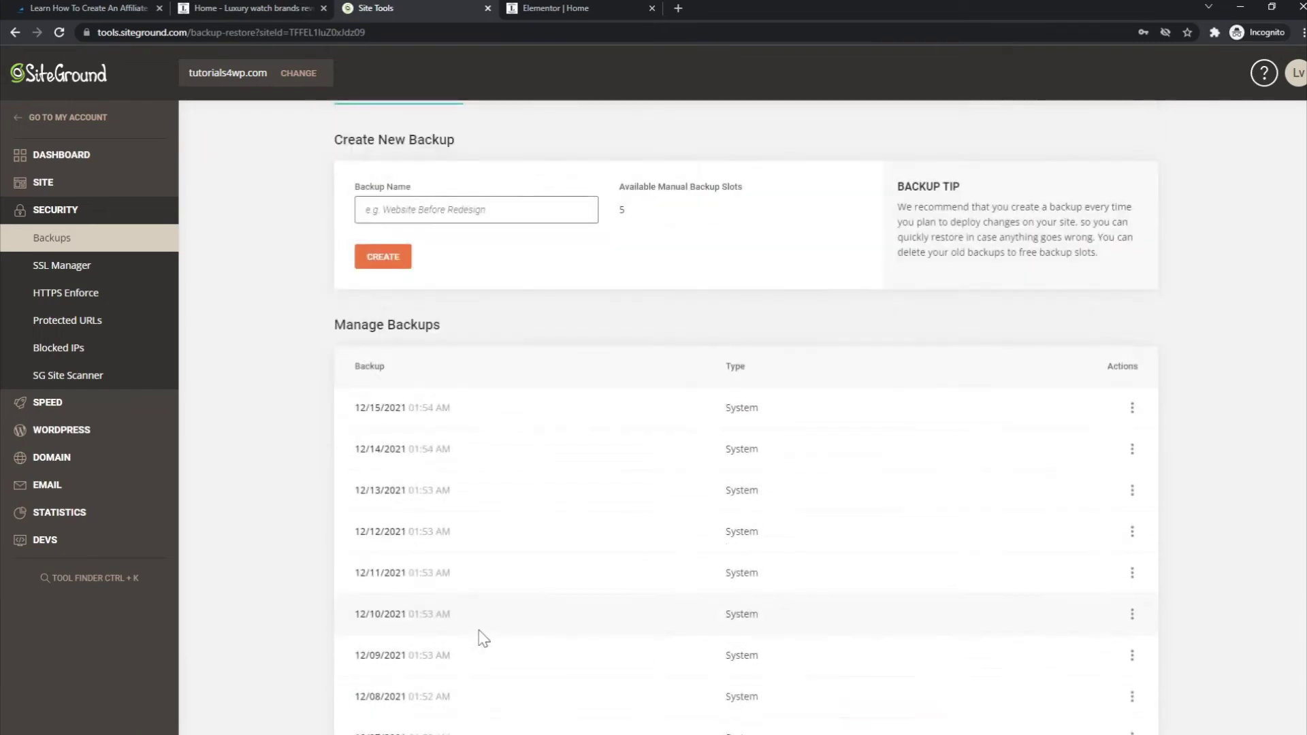
scroll(483, 638, down, 3)
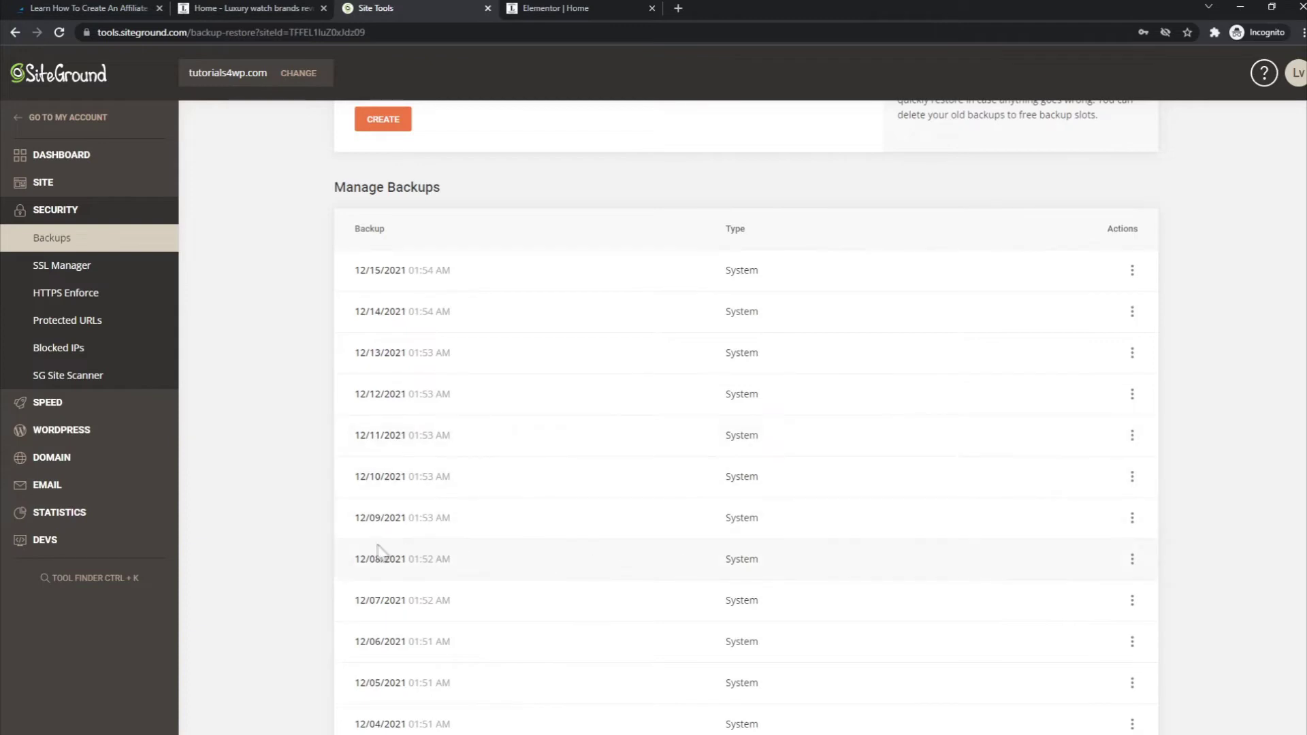
drag(344, 534, 473, 533)
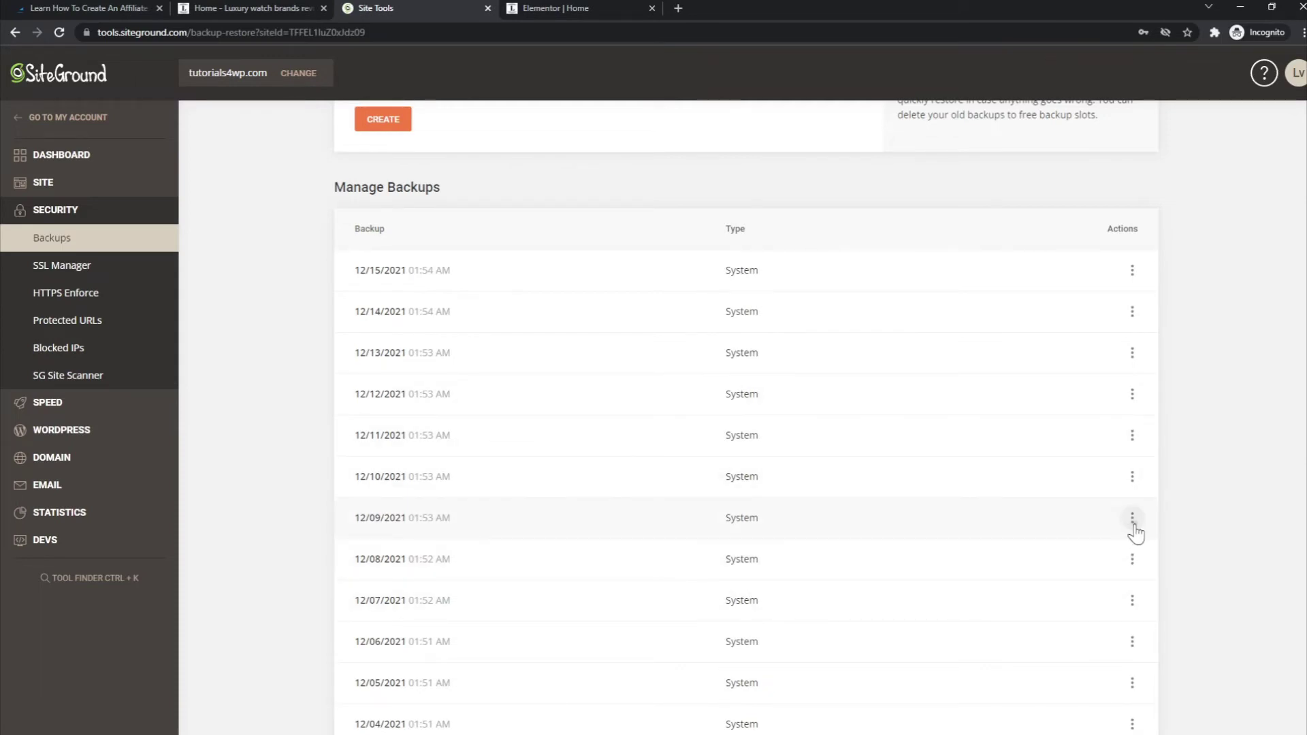
click(1132, 520)
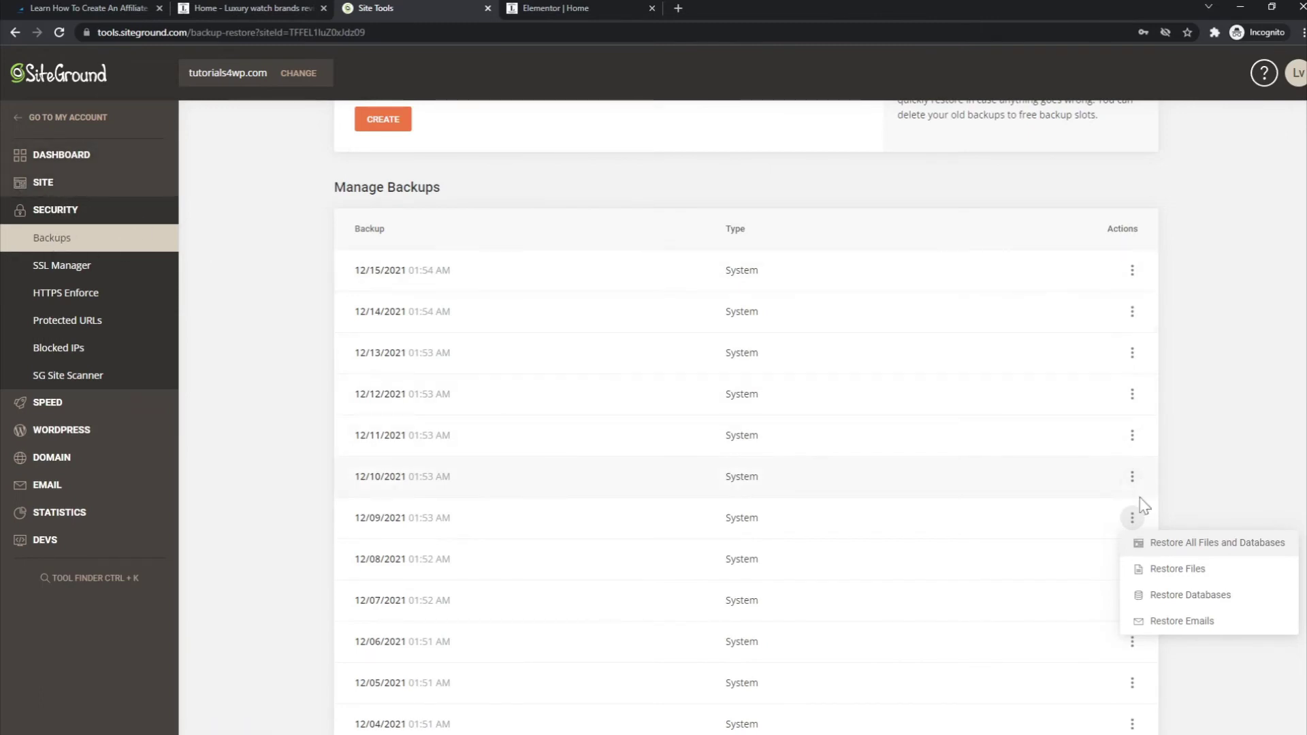
scroll(576, 470, down, 4)
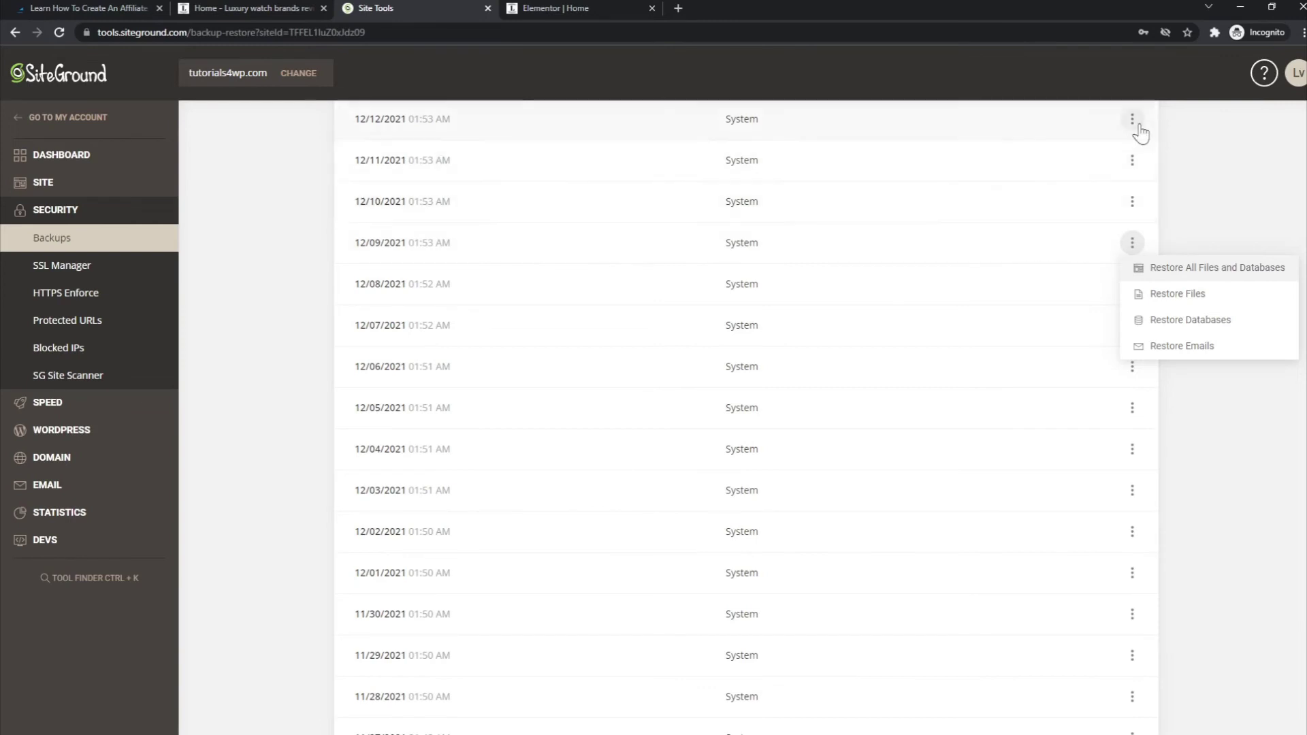
click(1280, 199)
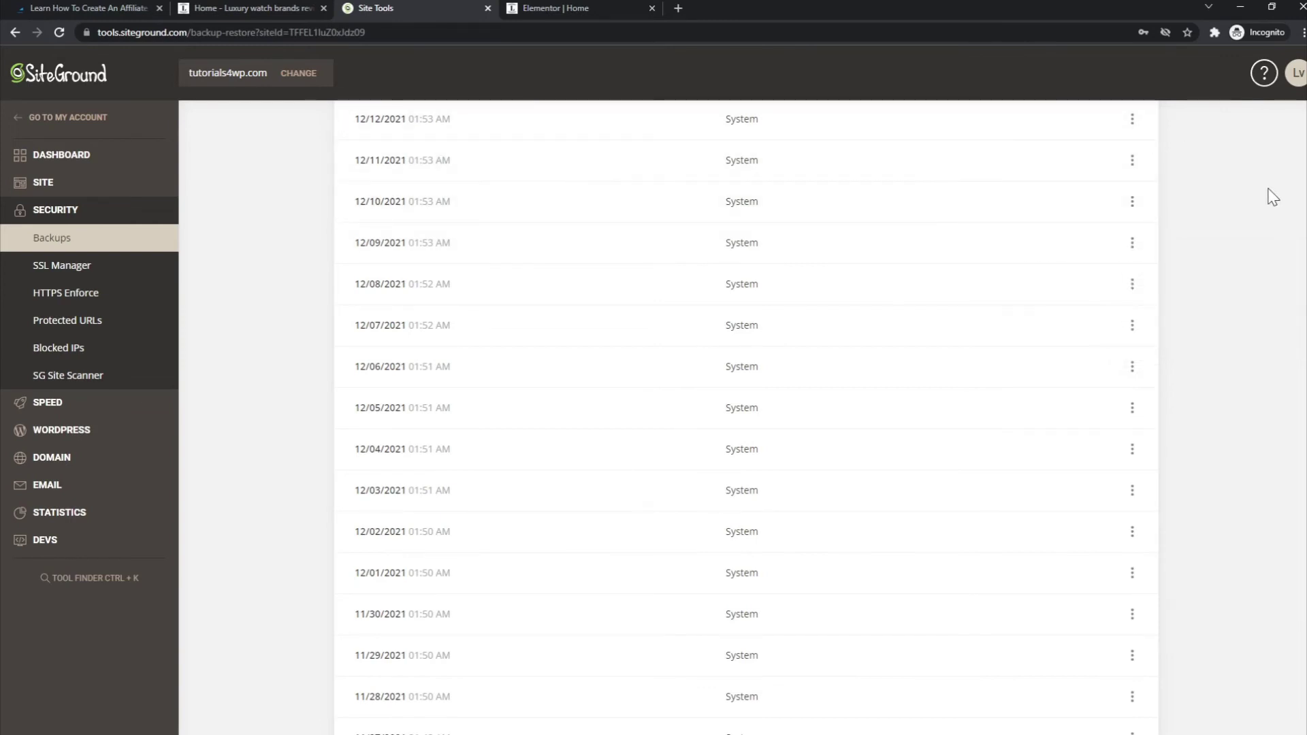